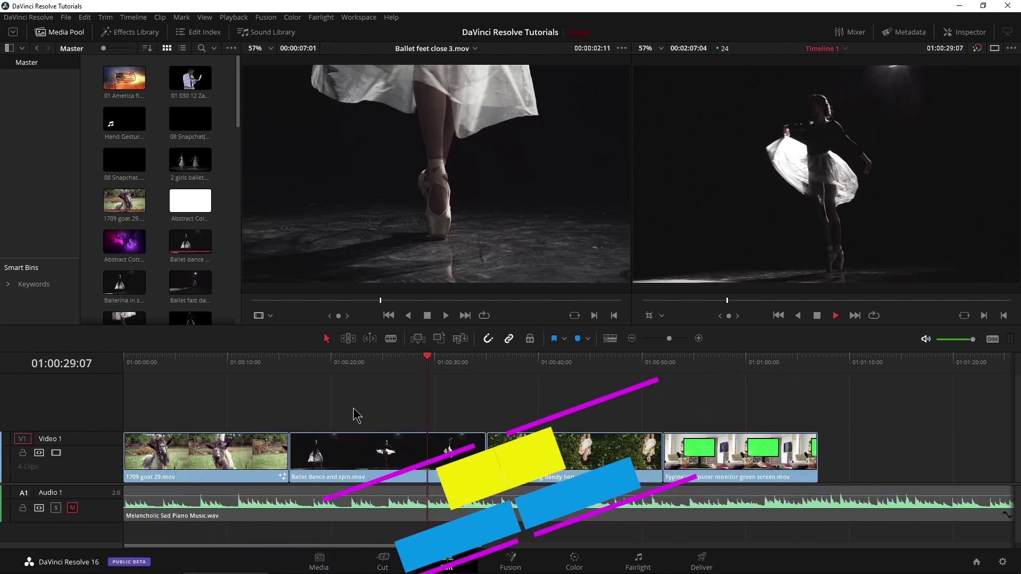
Stop playback and bring up Keyboard Customization to find the Cinema Viewer shortcut
{"action": "key", "text": "space"}
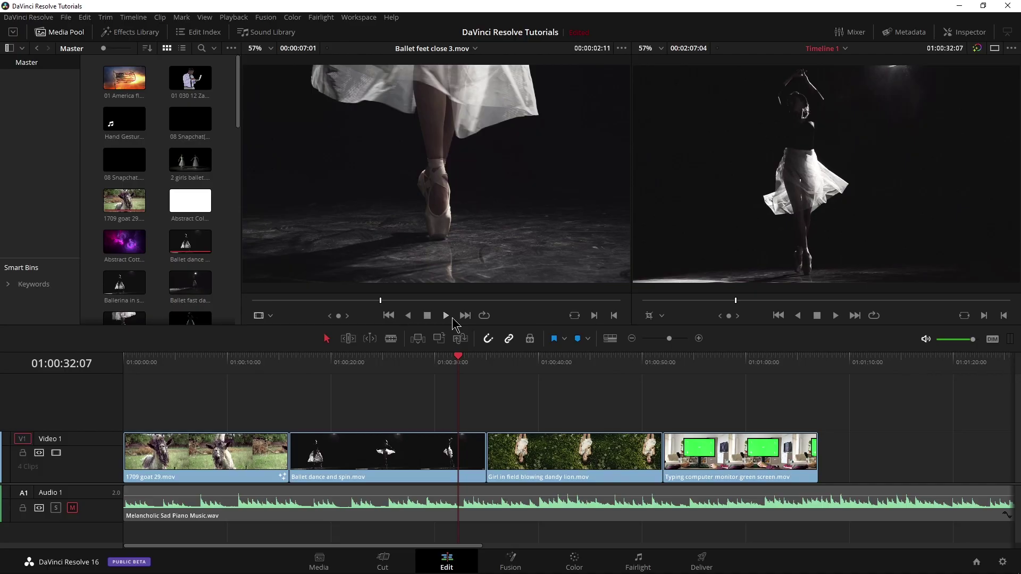
{"action": "left_click", "coordinate": [28, 17]}
{"action": "left_click", "coordinate": [48, 46]}
Make the source viewer holding the Ballet feet close 3 clip active
{"action": "left_click", "coordinate": [371, 160]}
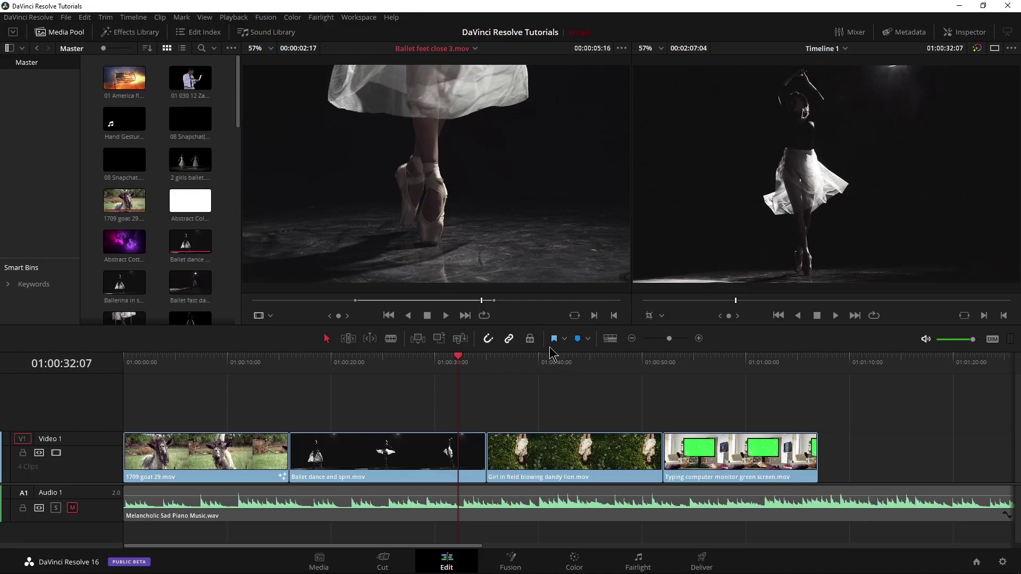
{"action": "left_click", "coordinate": [383, 561]}
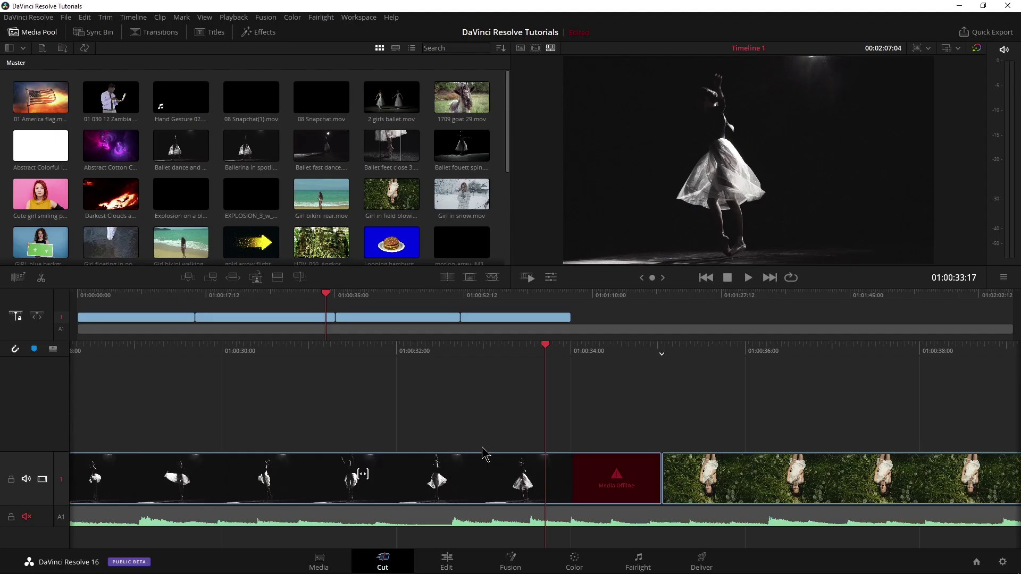
{"action": "left_click", "coordinate": [448, 563]}
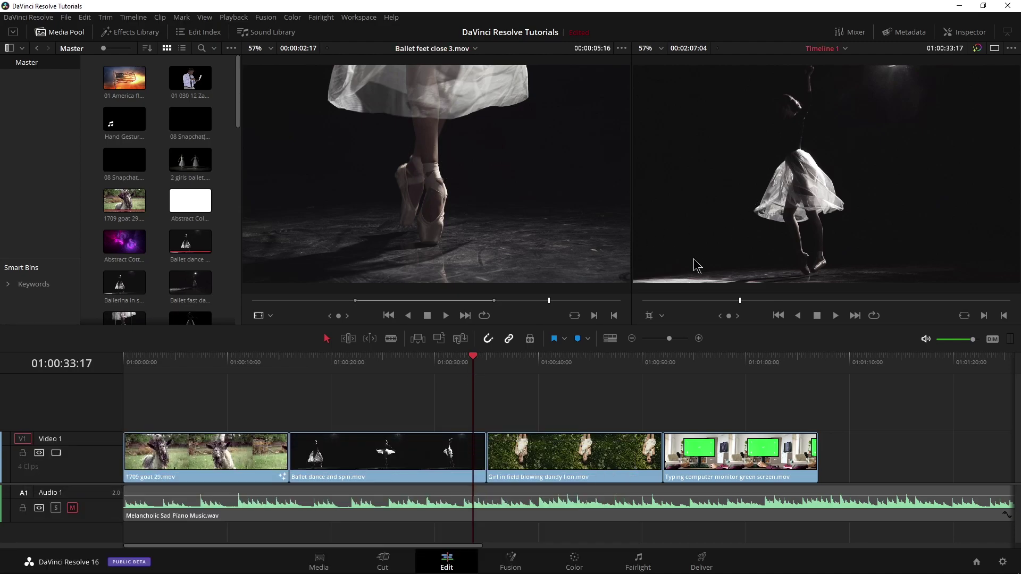
On the Color page, toggle the Alt+F enhanced viewer and enlarge the viewer
{"action": "left_click", "coordinate": [574, 561]}
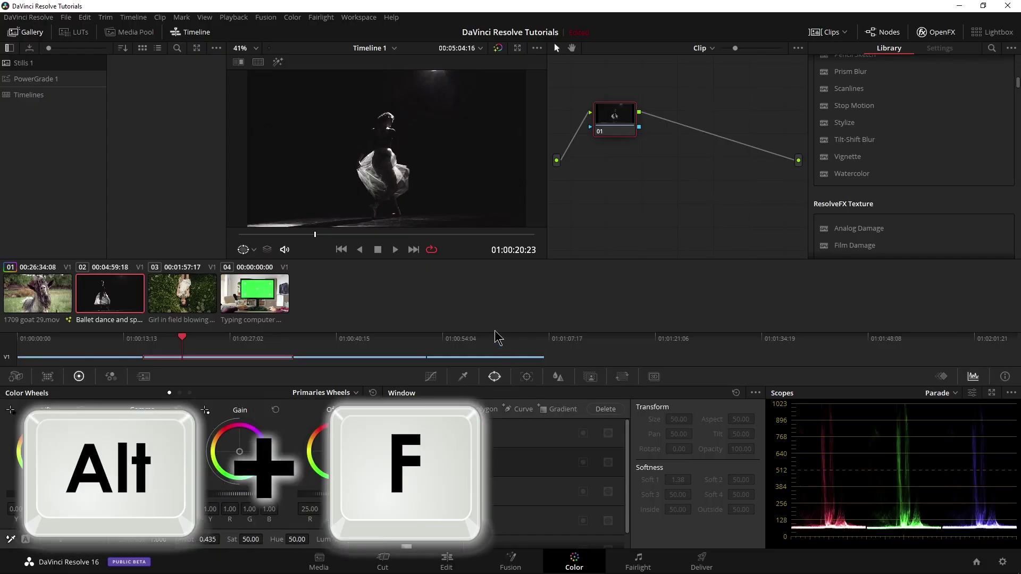
{"action": "key", "text": "alt+f"}
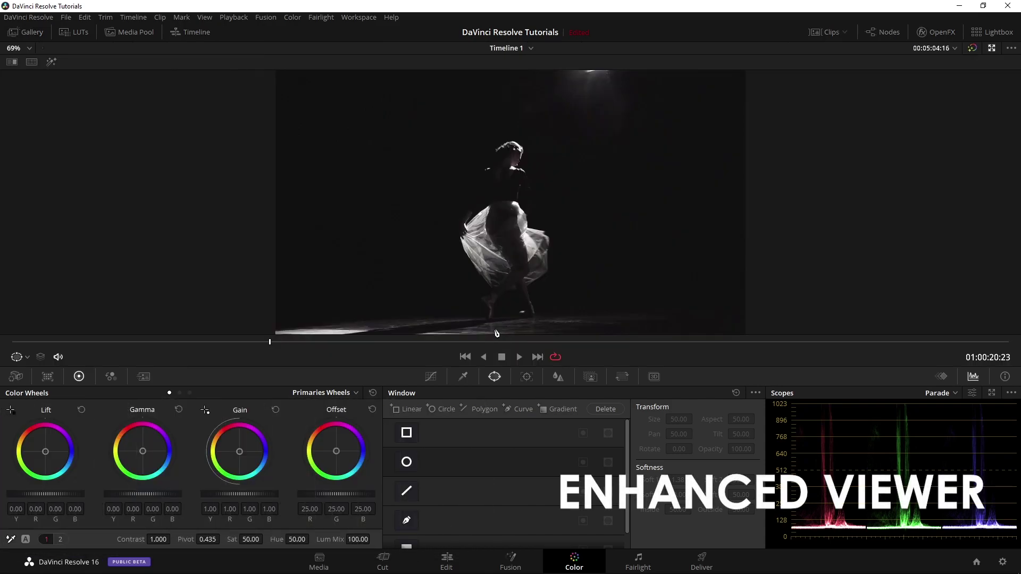
{"action": "key", "text": "alt+f"}
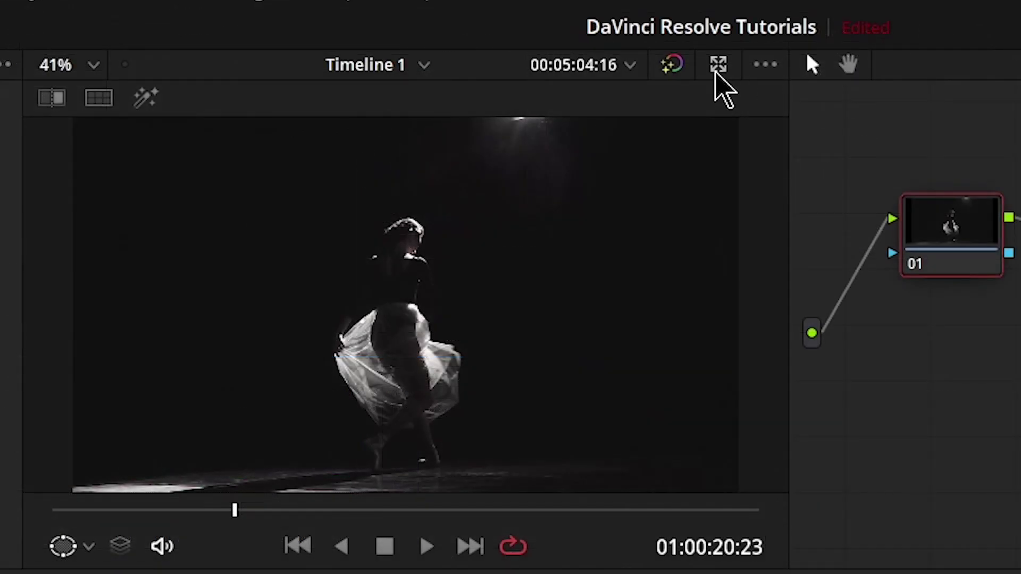
{"action": "left_click", "coordinate": [719, 65]}
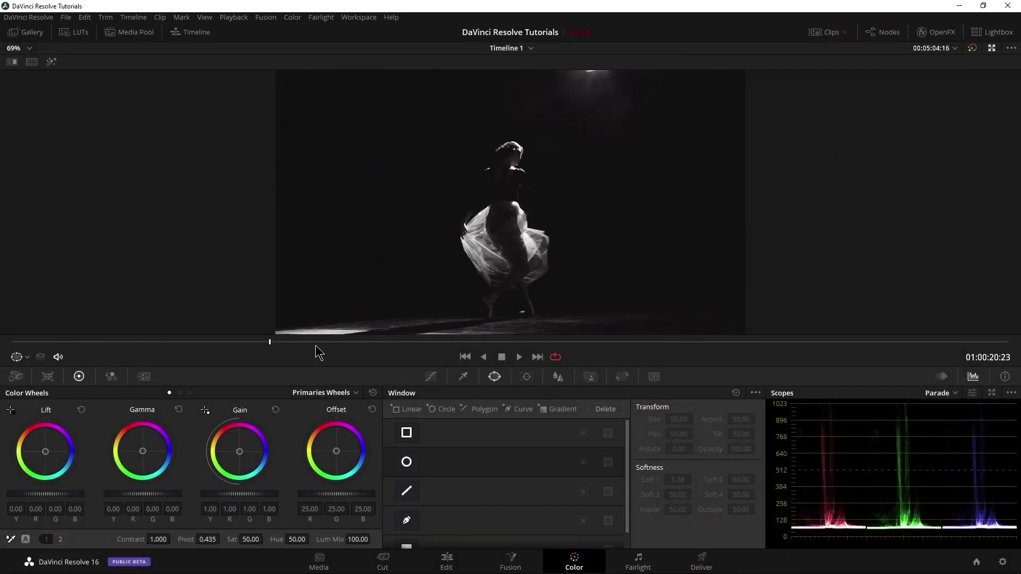
{"action": "left_click", "coordinate": [501, 341]}
{"action": "key", "text": "Up"}
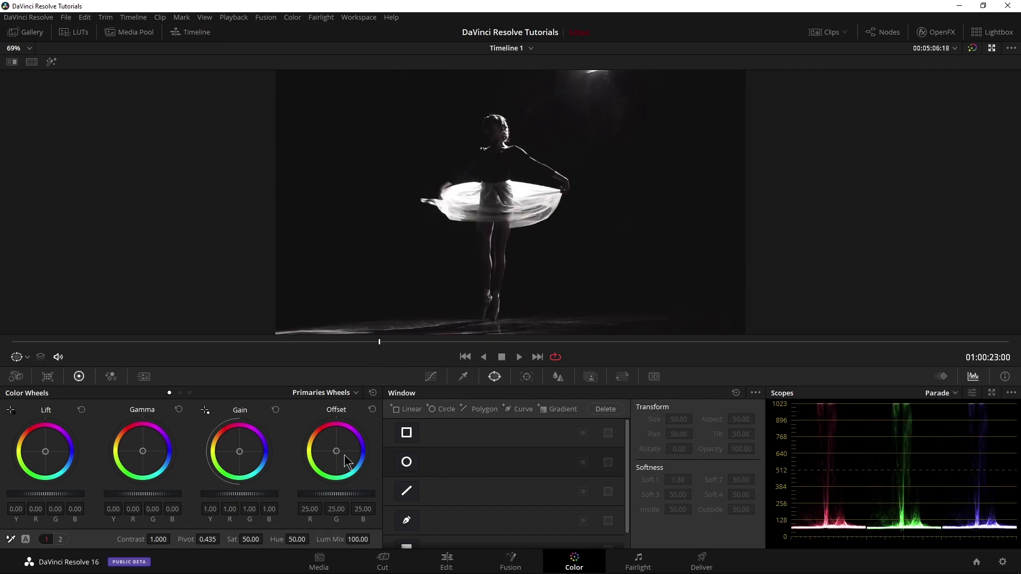
Add a Circle power window and position it over the dancer's upper body
{"action": "left_click_drag", "start_coordinate": [336, 452], "coordinate": [340, 448]}
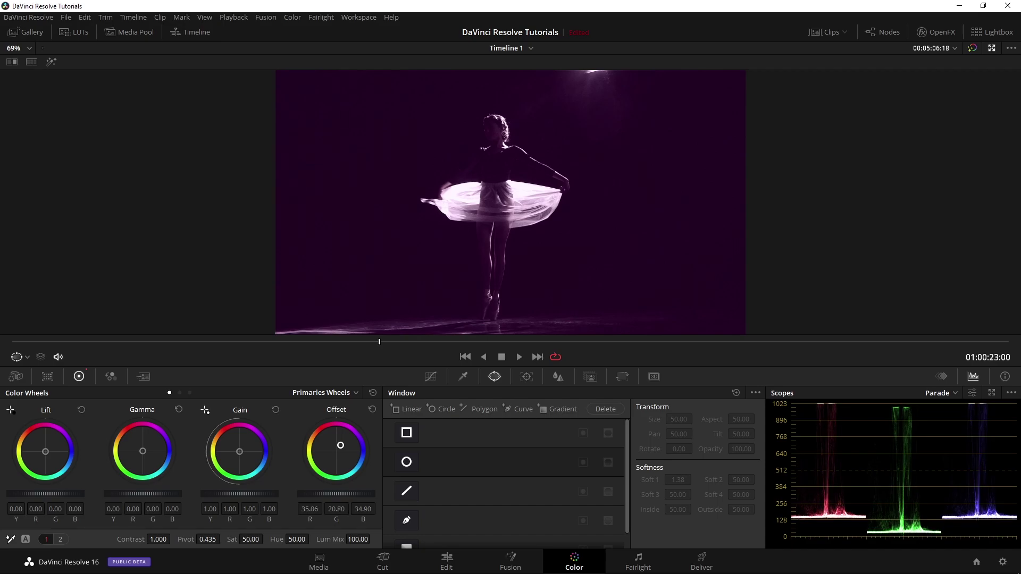
{"action": "double_click", "coordinate": [340, 451]}
{"action": "left_click", "coordinate": [406, 462]}
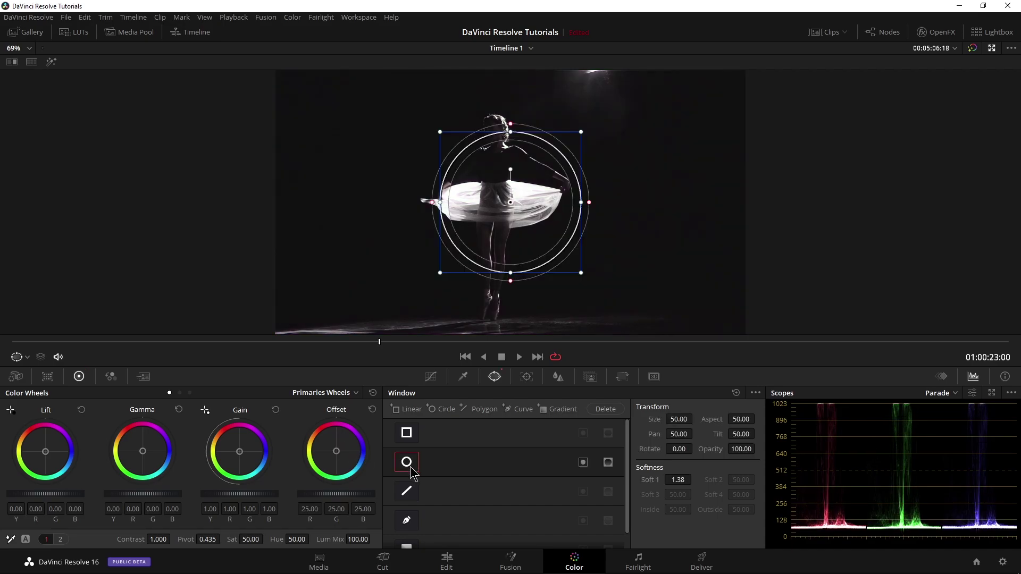
{"action": "left_click_drag", "start_coordinate": [499, 177], "coordinate": [455, 125]}
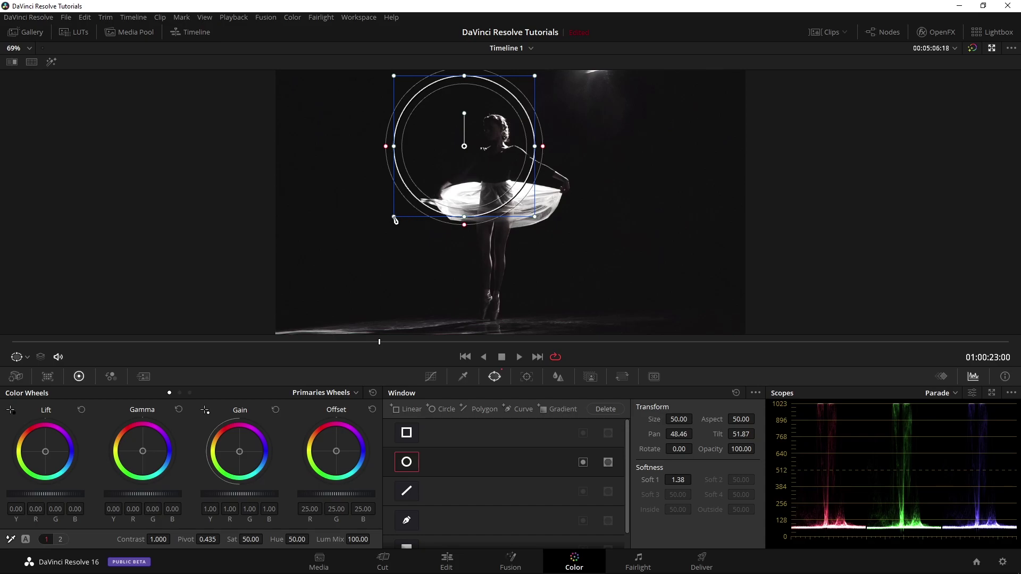
{"action": "left_click_drag", "start_coordinate": [461, 148], "coordinate": [489, 147]}
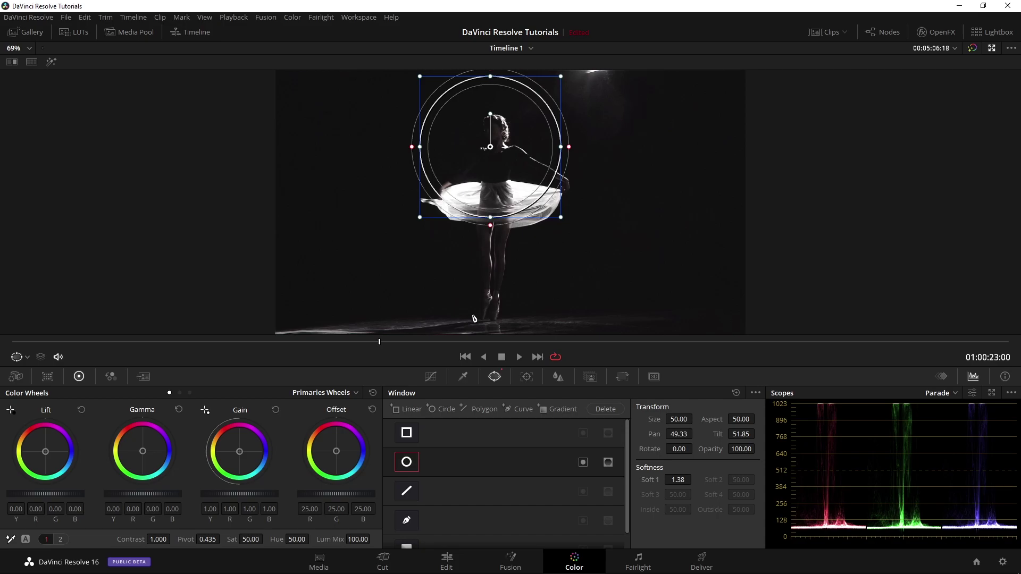
Switch to the Shift+F full-screen viewer and set the window overlay to Off
{"action": "key", "text": "alt+f"}
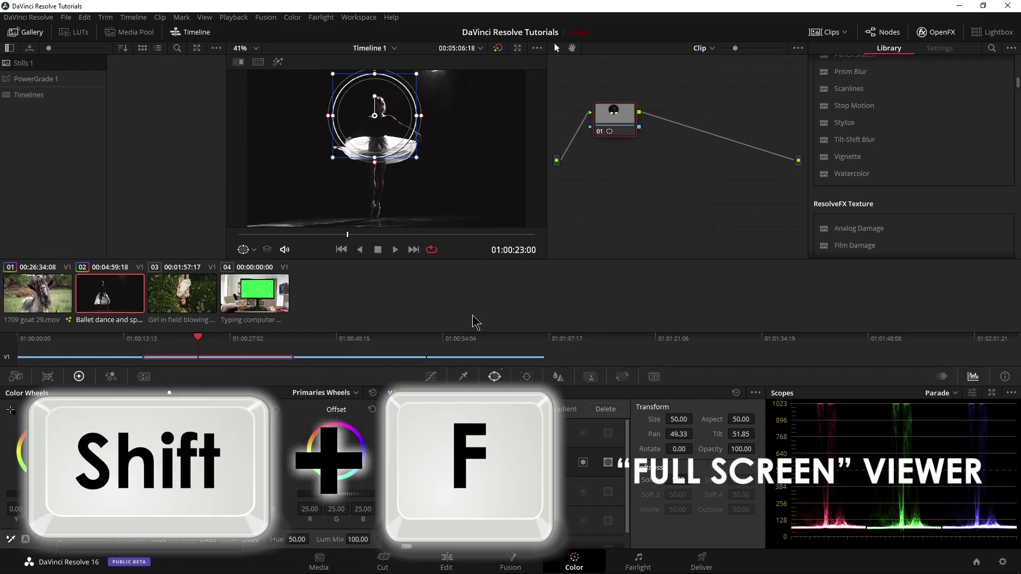
{"action": "key", "text": "shift+f"}
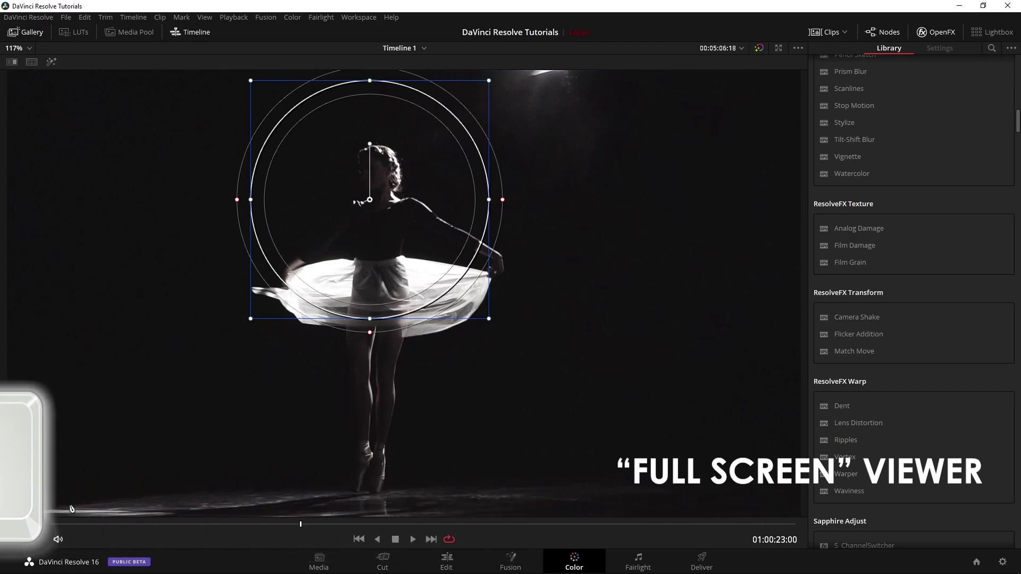
{"action": "left_click", "coordinate": [21, 539]}
{"action": "left_click", "coordinate": [35, 438]}
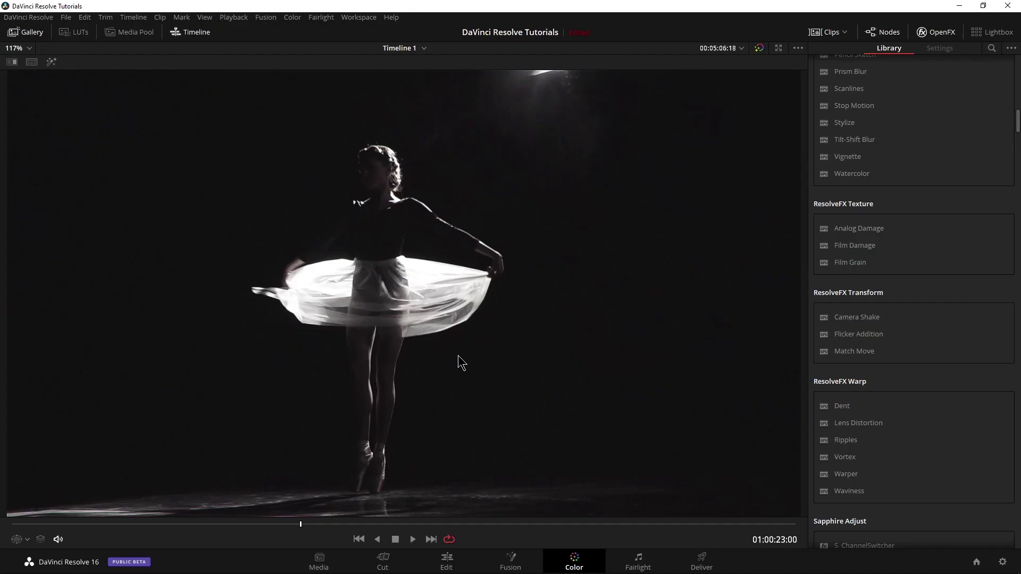
{"action": "key", "text": "shift+f"}
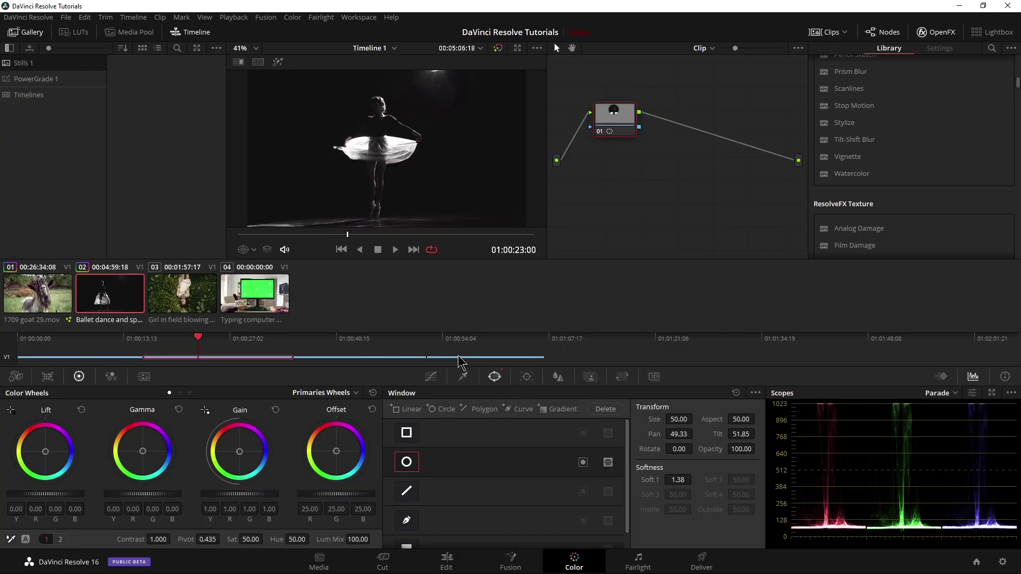
{"action": "key", "text": "shift+f"}
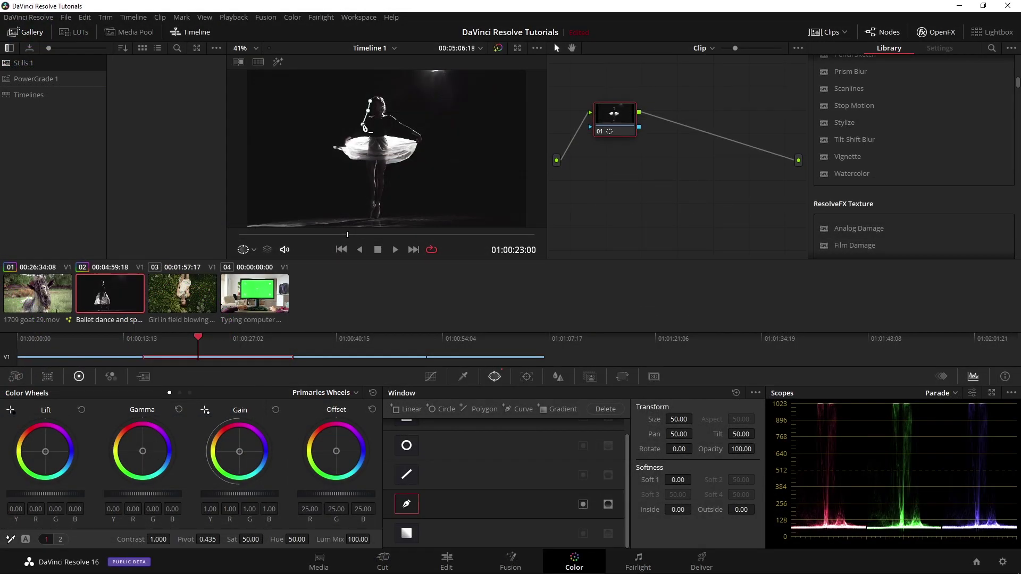
In the Alt+F enhanced viewer, place five curve points along the dancer's arm
{"action": "key", "text": "alt+f"}
{"action": "left_click", "coordinate": [350, 186]}
{"action": "left_click", "coordinate": [335, 226]}
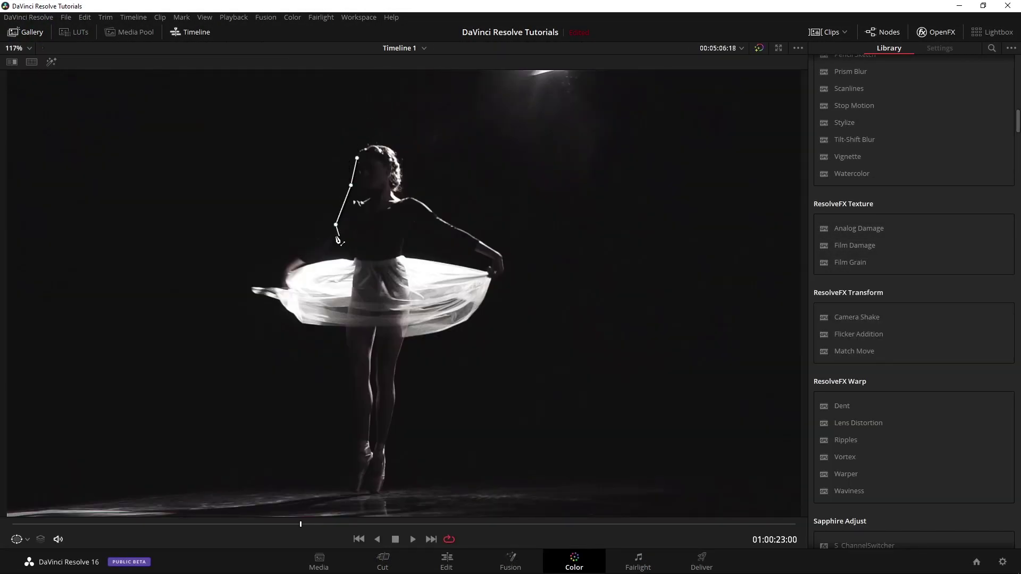
{"action": "left_click", "coordinate": [327, 234]}
{"action": "left_click", "coordinate": [303, 245]}
{"action": "left_click", "coordinate": [284, 264]}
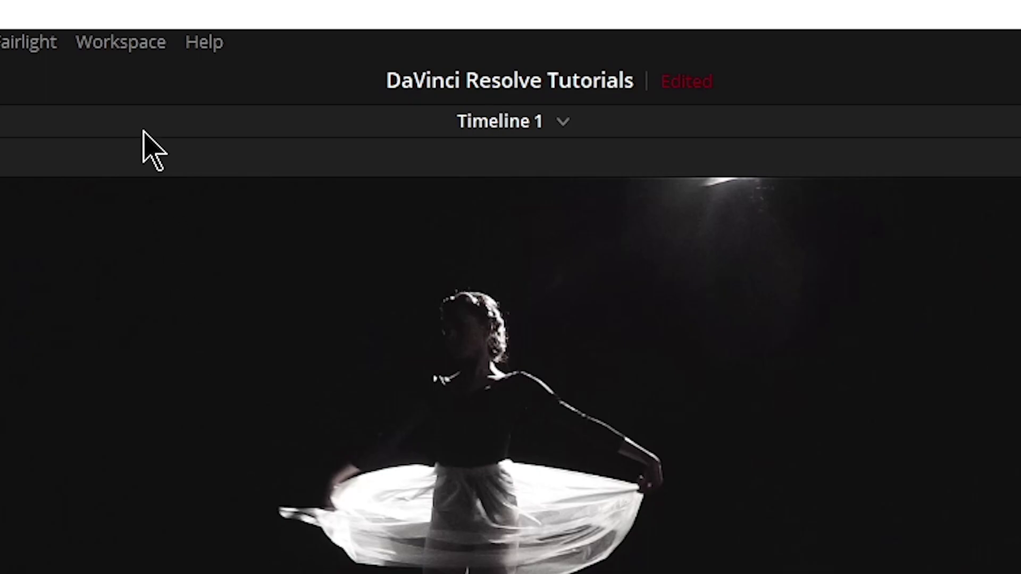
Enter Full Screen Viewer from Workspace > Viewer Mode, then exit it with Shift+F
{"action": "left_click", "coordinate": [121, 42]}
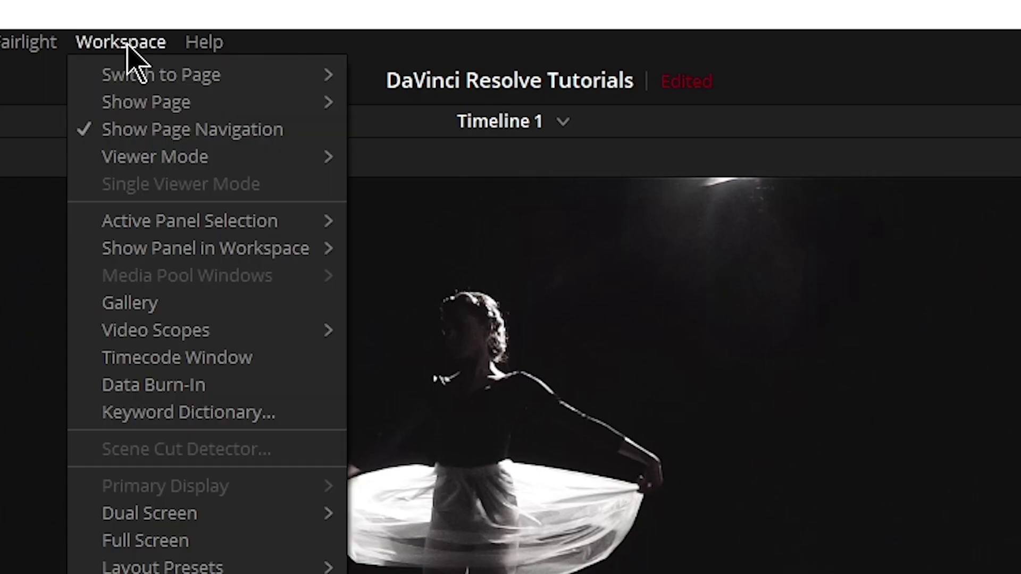
{"action": "mouse_move", "coordinate": [372, 61]}
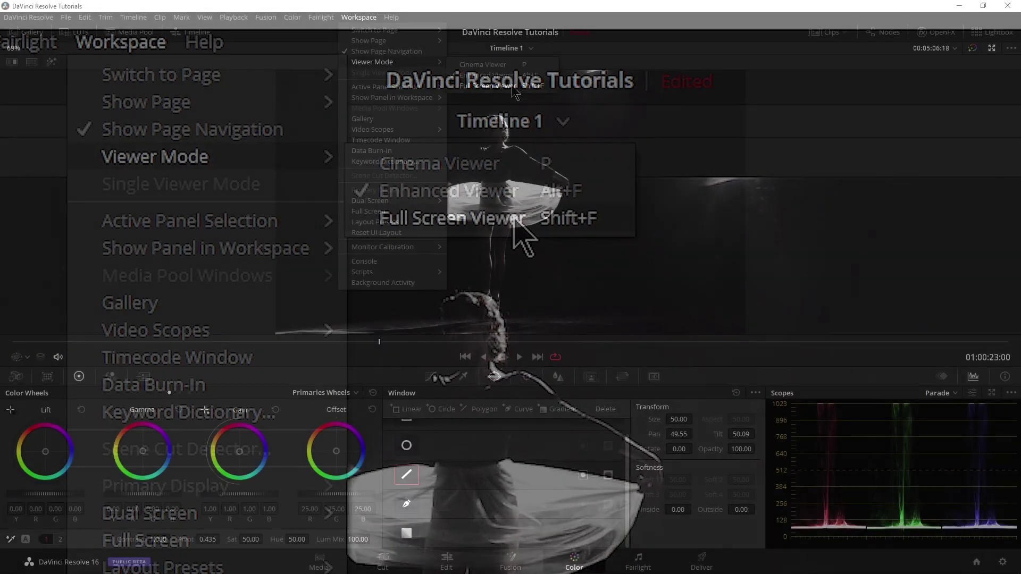
{"action": "left_click", "coordinate": [495, 86]}
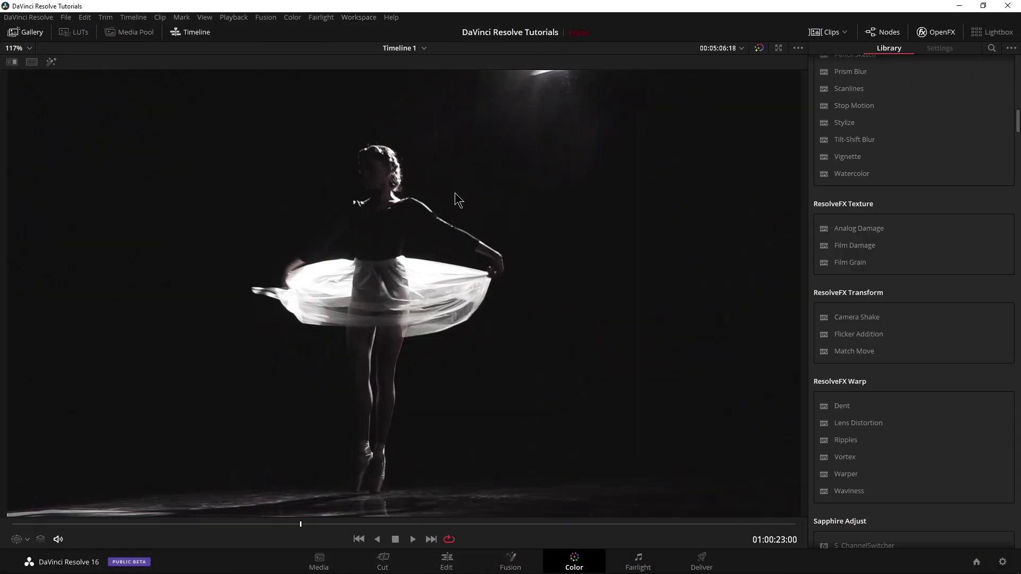
{"action": "key", "text": "shift+f"}
Switch to the Edit page while checking the Workspace menu options
{"action": "left_click", "coordinate": [359, 17]}
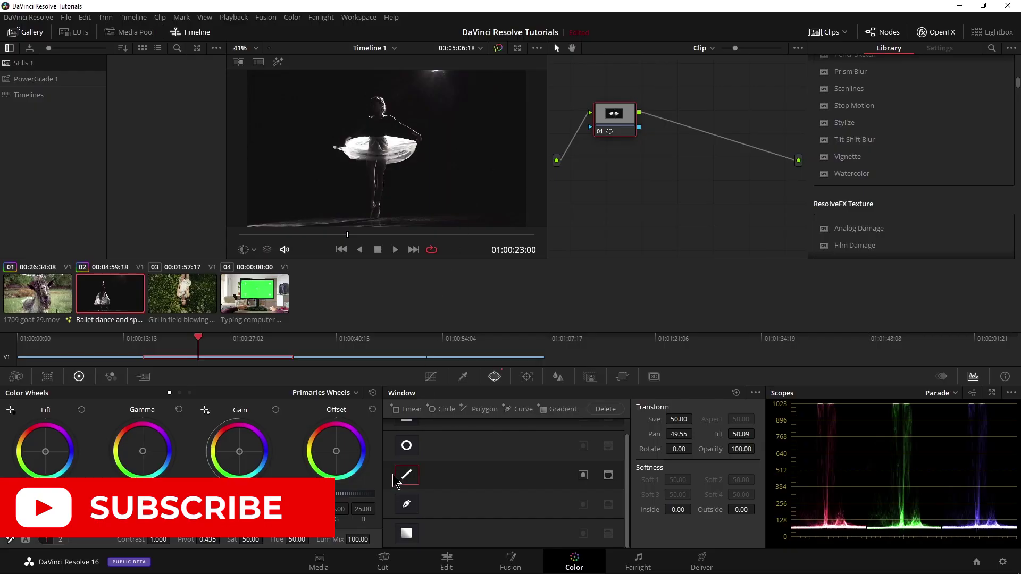
{"action": "left_click", "coordinate": [447, 561]}
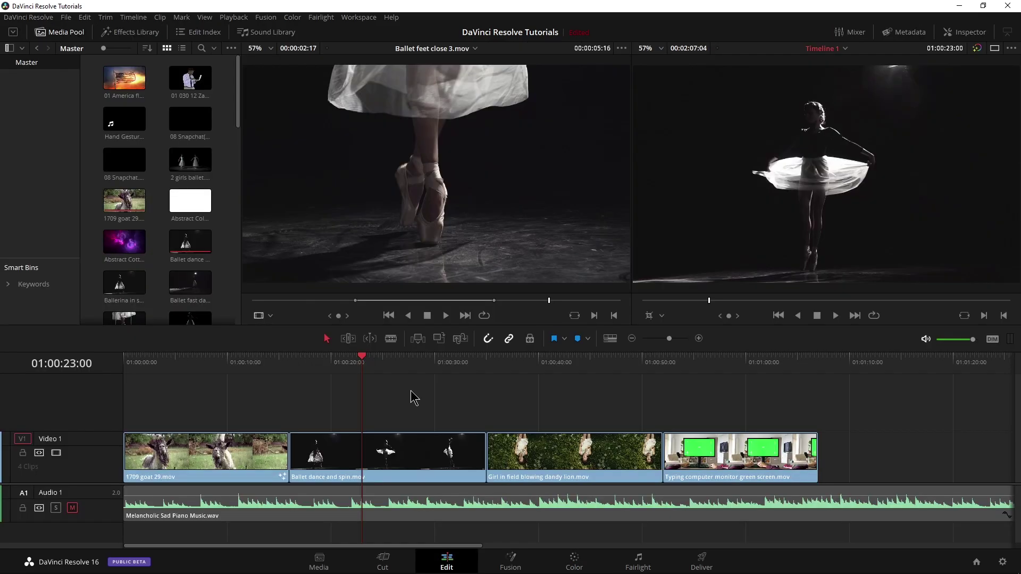
{"action": "left_click", "coordinate": [358, 17]}
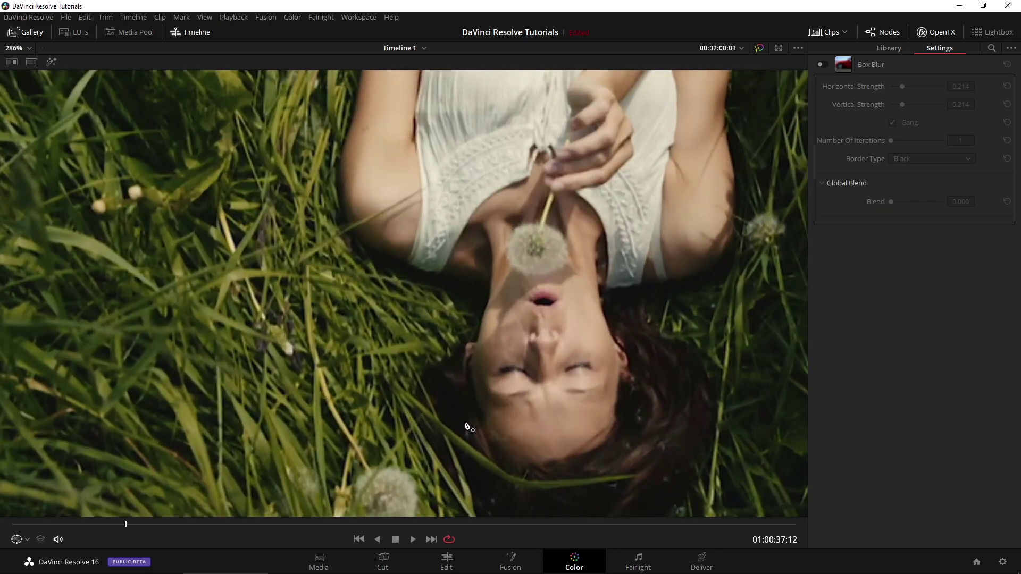
Draw curve window paths along the girl's arm, then exit the Alt+F enlarged viewer
{"action": "mouse_move", "coordinate": [467, 426]}
{"action": "left_mouse_down"}
{"action": "mouse_move", "coordinate": [447, 364]}
{"action": "mouse_move", "coordinate": [483, 295]}
{"action": "mouse_move", "coordinate": [375, 267]}
{"action": "mouse_move", "coordinate": [343, 135]}
{"action": "left_mouse_up"}
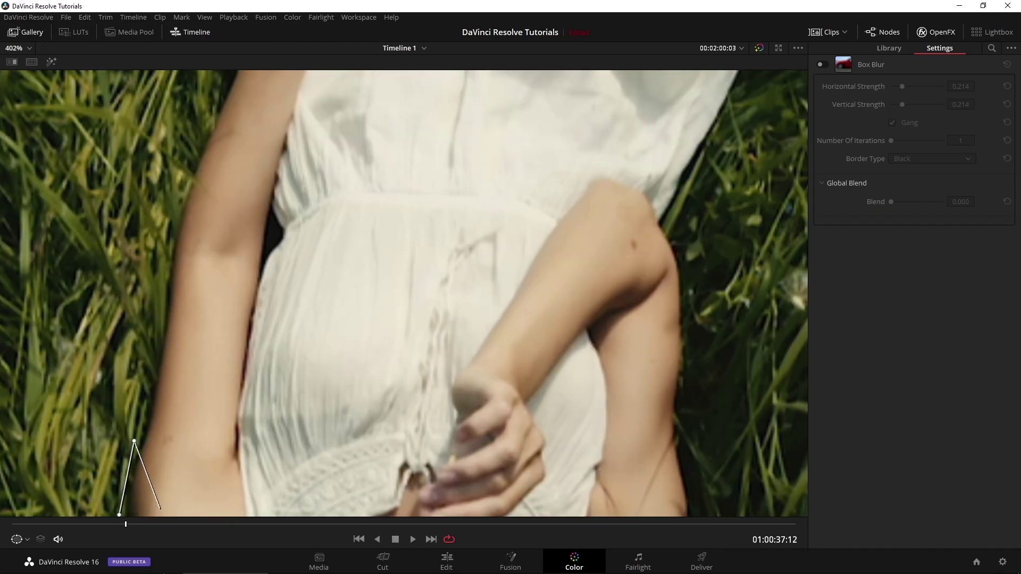
{"action": "mouse_move", "coordinate": [126, 517]}
{"action": "left_mouse_down"}
{"action": "mouse_move", "coordinate": [176, 234]}
{"action": "mouse_move", "coordinate": [237, 78]}
{"action": "left_mouse_up"}
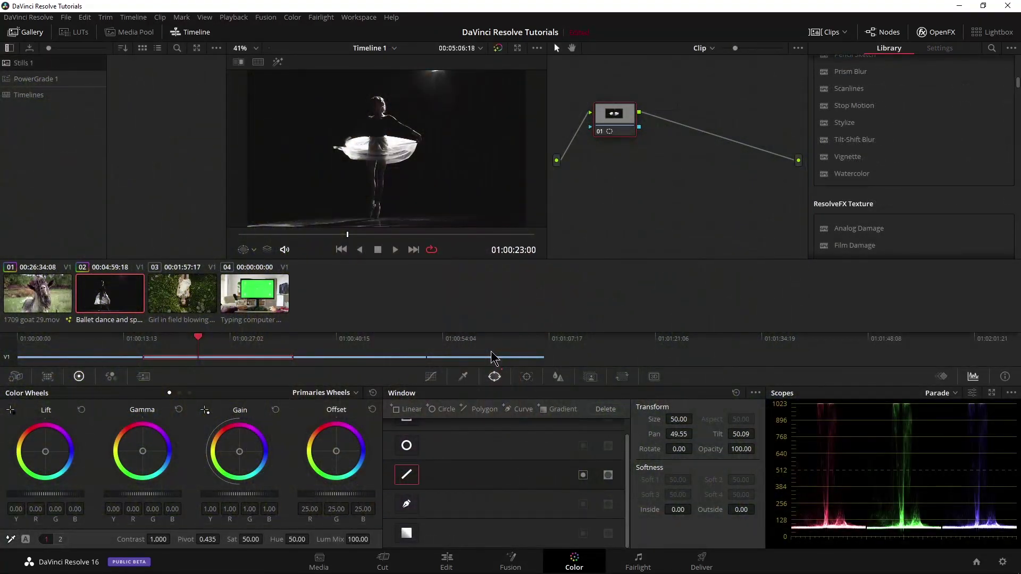
{"action": "key", "text": "alt+f"}
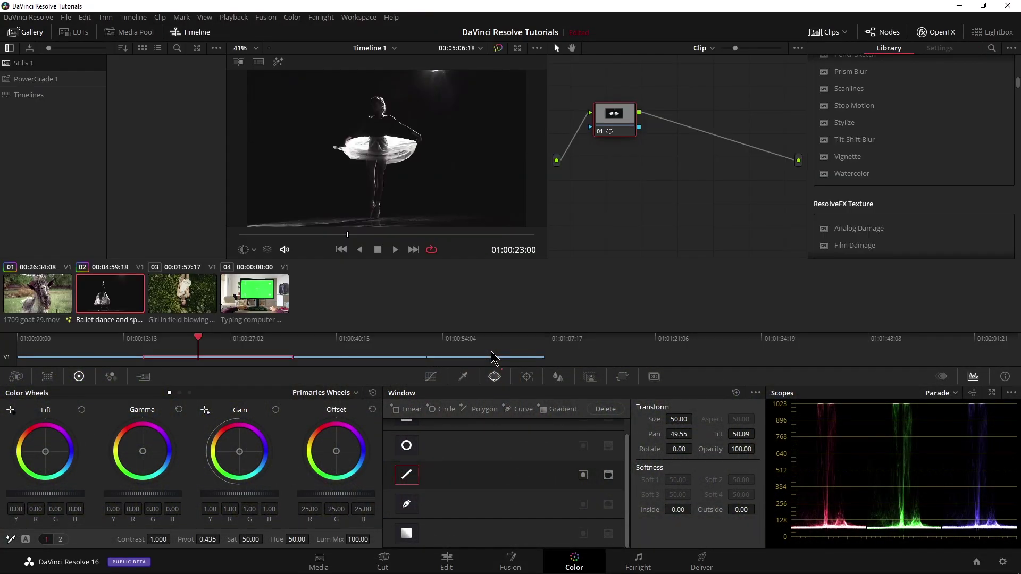